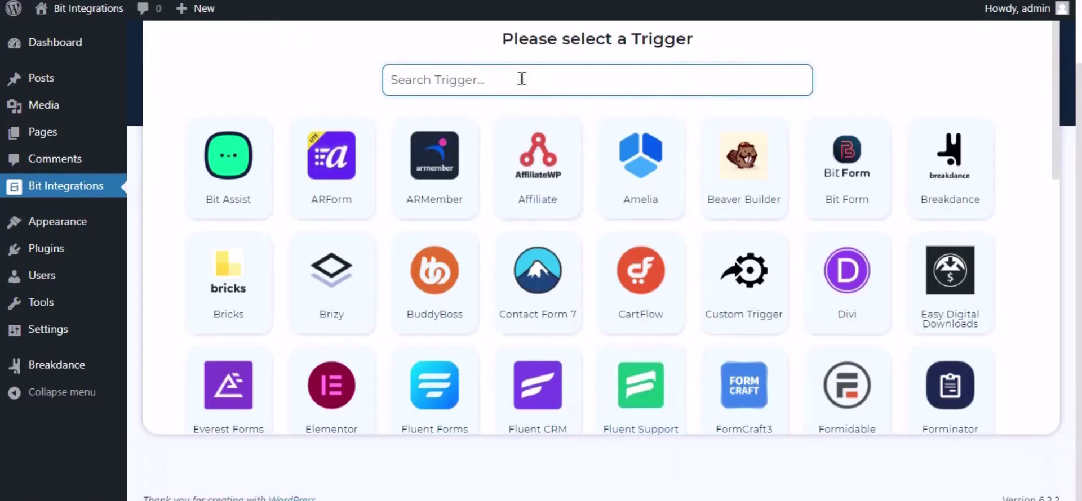
Filter the trigger list by 'break' and choose Breakdance as the trigger
{"action": "type", "text": "break"}
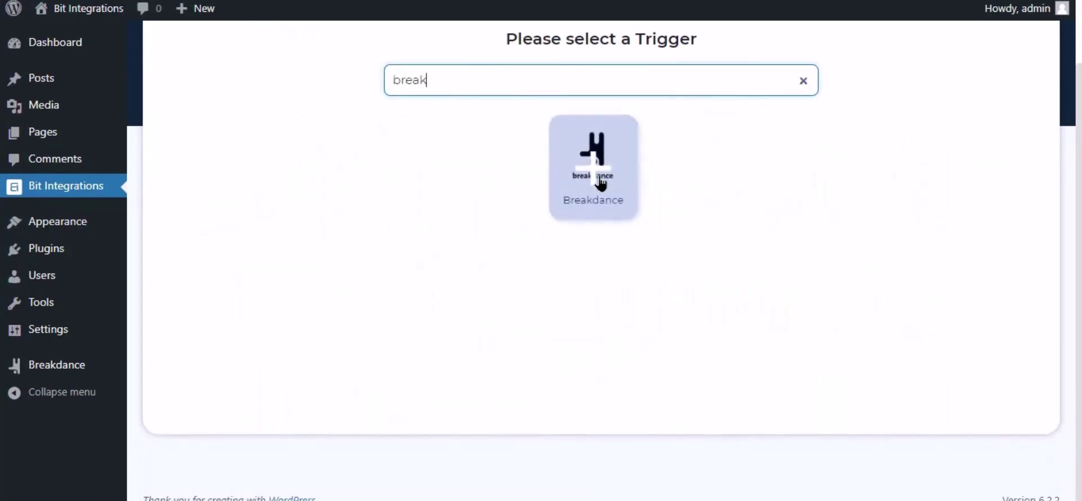
{"action": "left_click", "coordinate": [600, 182]}
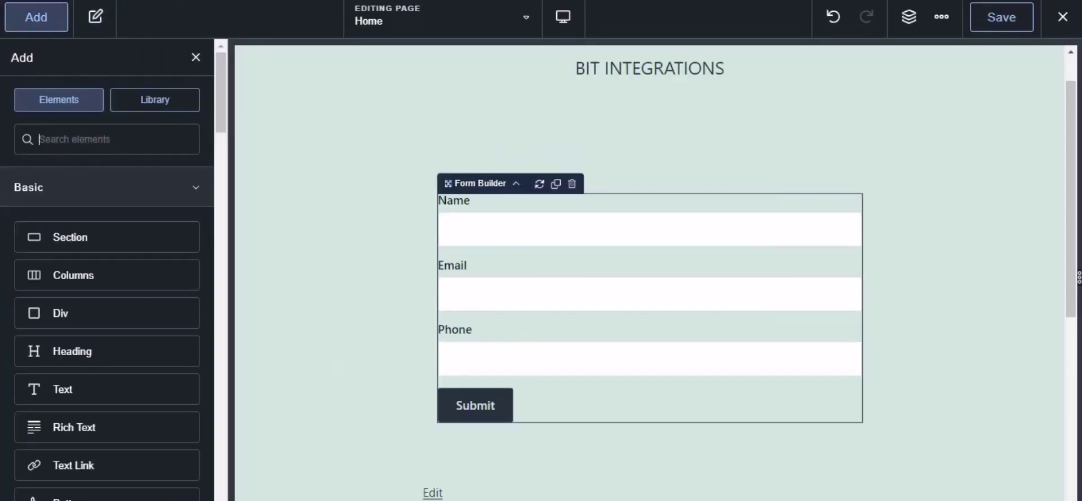
Add Bit Integrations Pro to the contact form's Actions After Submission and save the Home page
{"action": "left_click", "coordinate": [540, 238]}
{"action": "left_click", "coordinate": [26, 202]}
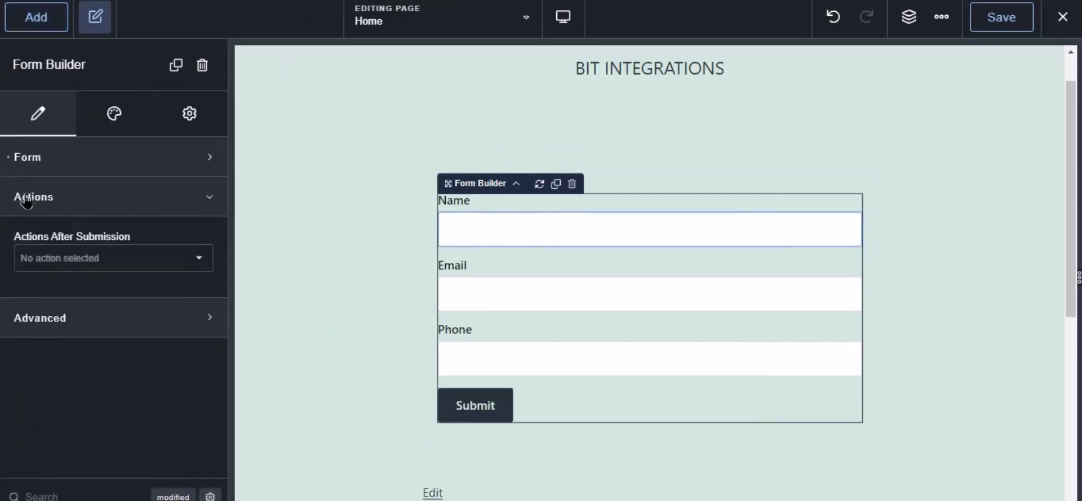
{"action": "left_click", "coordinate": [60, 265]}
{"action": "scroll", "coordinate": [62, 363], "scroll_direction": "down", "scroll_amount": 5}
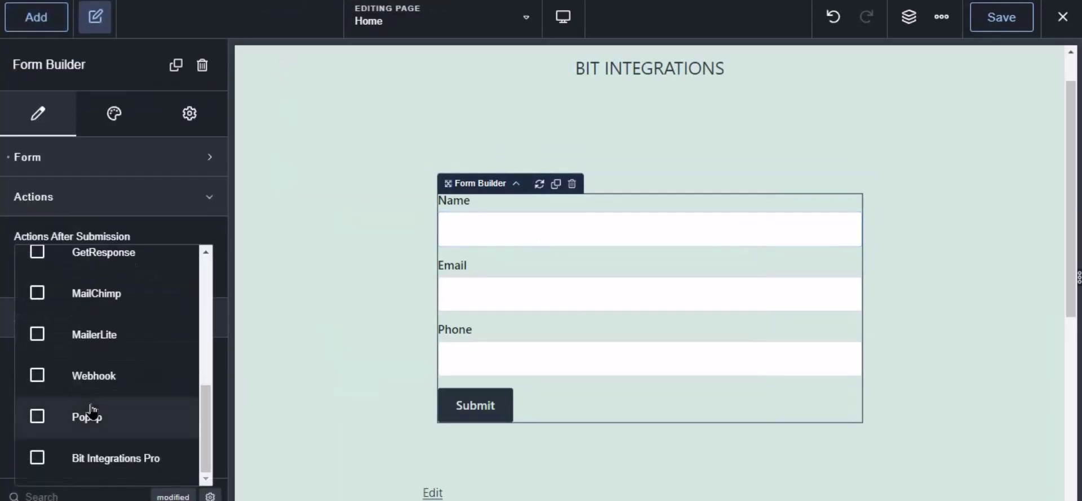
{"action": "left_click", "coordinate": [107, 464]}
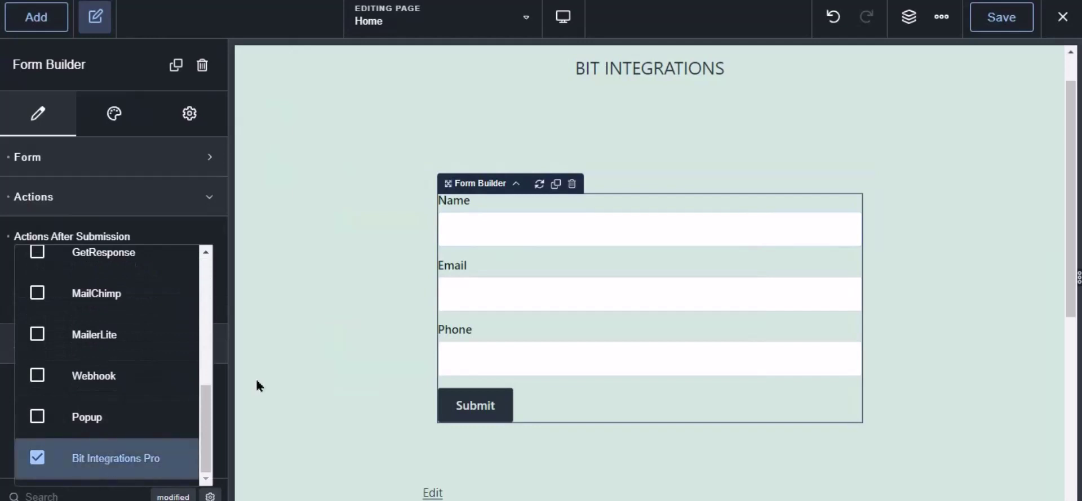
{"action": "left_click", "coordinate": [1001, 22]}
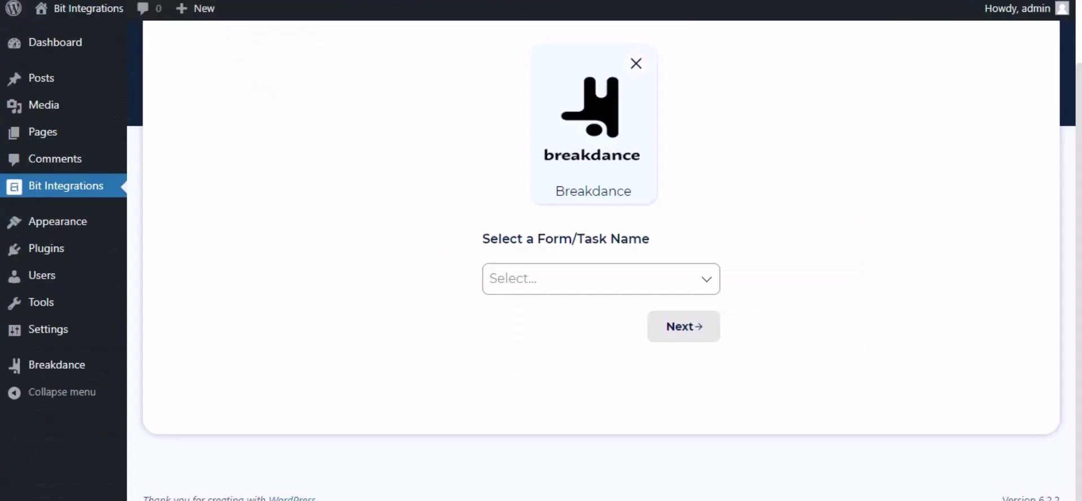
Select Contact Form as the Breakdance trigger form and proceed to the action picker
{"action": "left_click", "coordinate": [535, 270]}
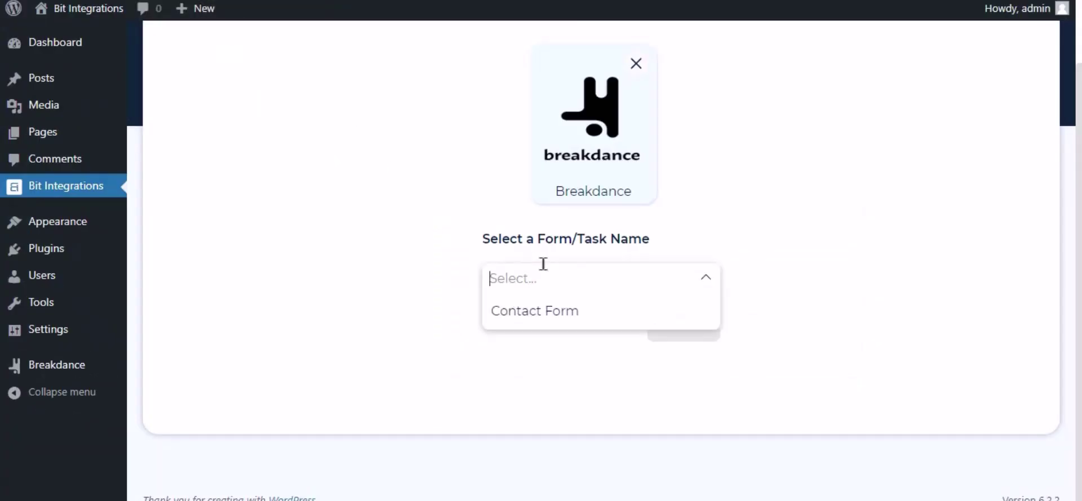
{"action": "left_click", "coordinate": [538, 314]}
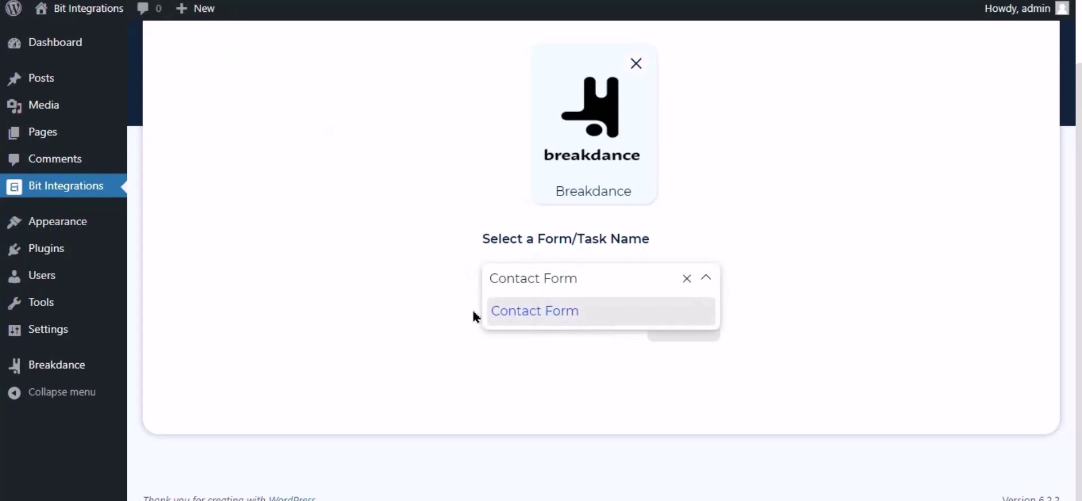
{"action": "left_click", "coordinate": [608, 338]}
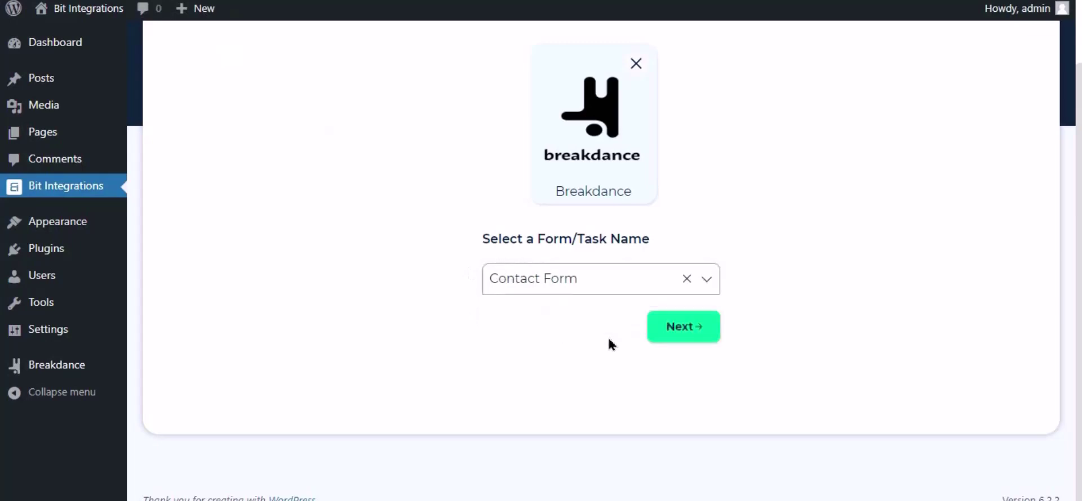
{"action": "left_click", "coordinate": [684, 329]}
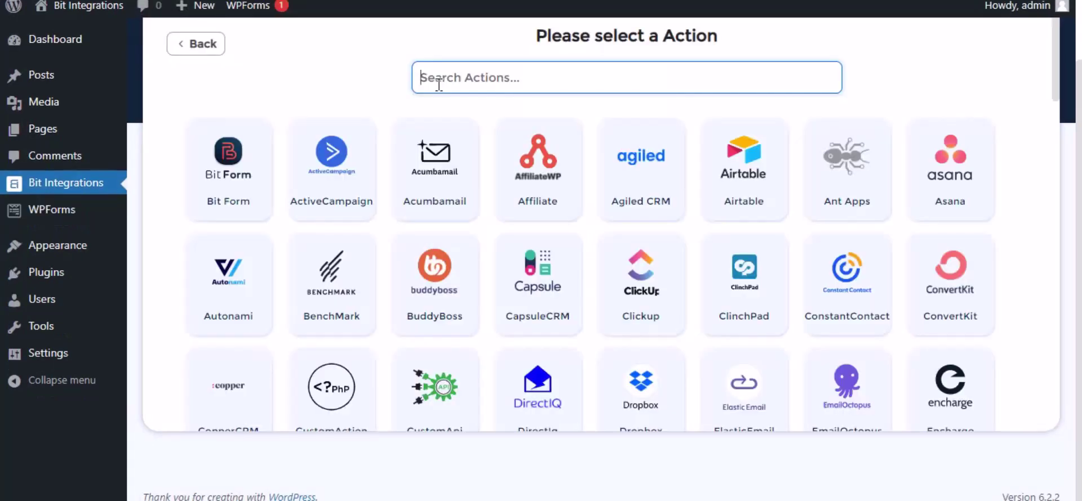
Search 'bigin' and choose Zoho Bigin as the integration's action
{"action": "type", "text": "bigin"}
{"action": "left_click", "coordinate": [622, 168]}
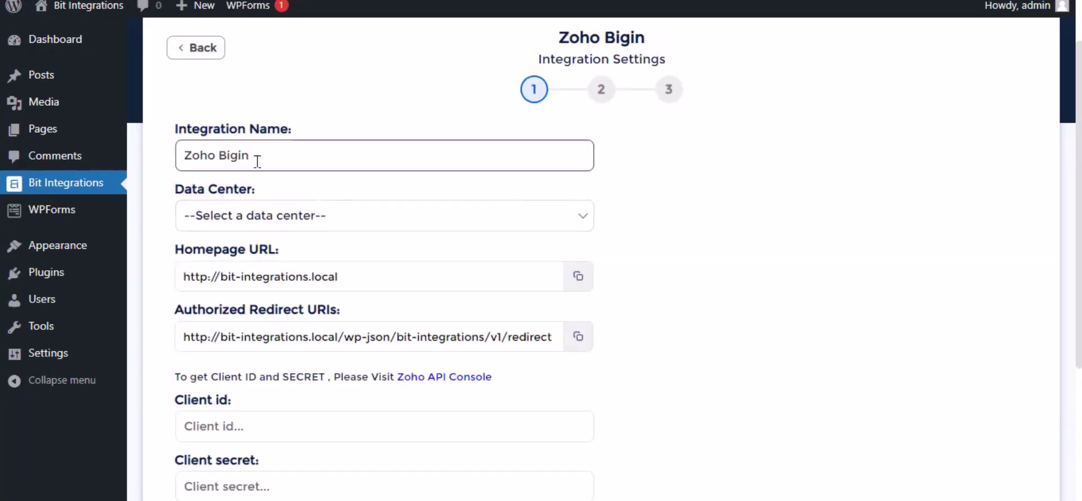
{"action": "left_click_drag", "start_coordinate": [291, 150], "coordinate": [173, 150]}
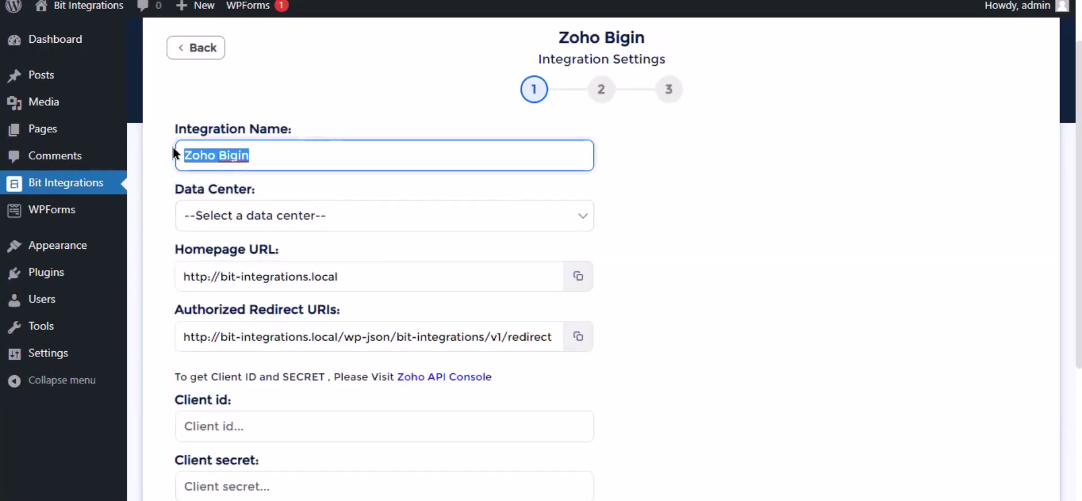
Set the Zoho Bigin data center to zoho.com and follow the Zoho API Console link
{"action": "left_click", "coordinate": [294, 221]}
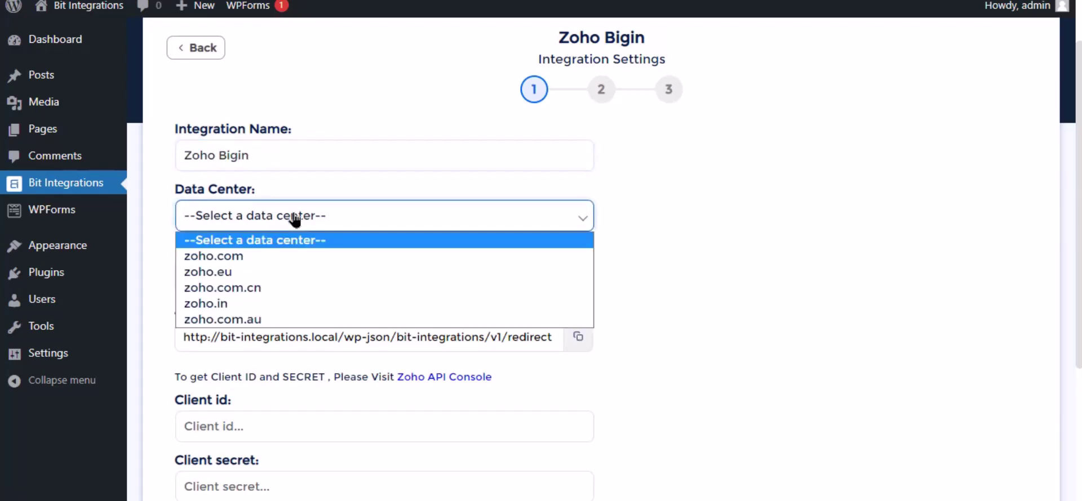
{"action": "left_click", "coordinate": [280, 258]}
{"action": "scroll", "coordinate": [374, 251], "scroll_direction": "down", "scroll_amount": 3}
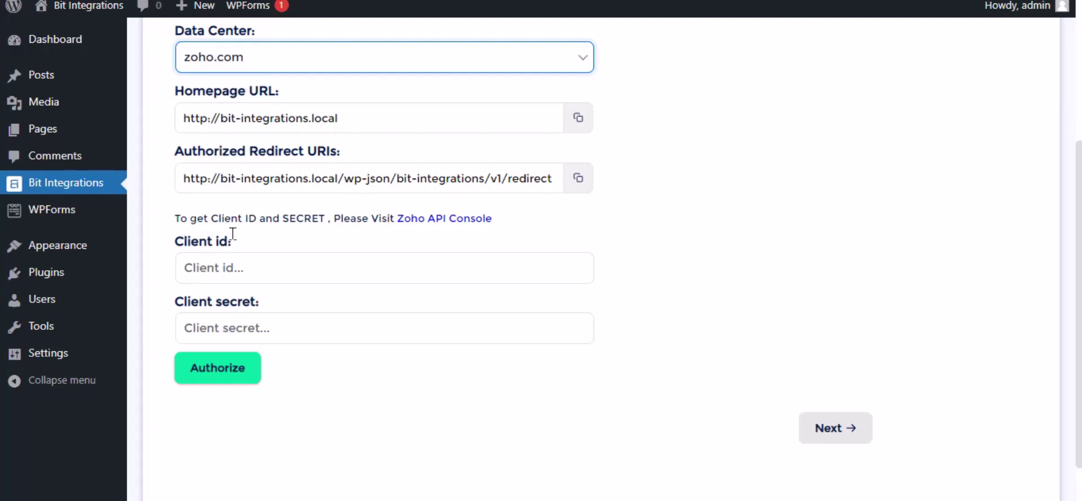
{"action": "left_click", "coordinate": [462, 221]}
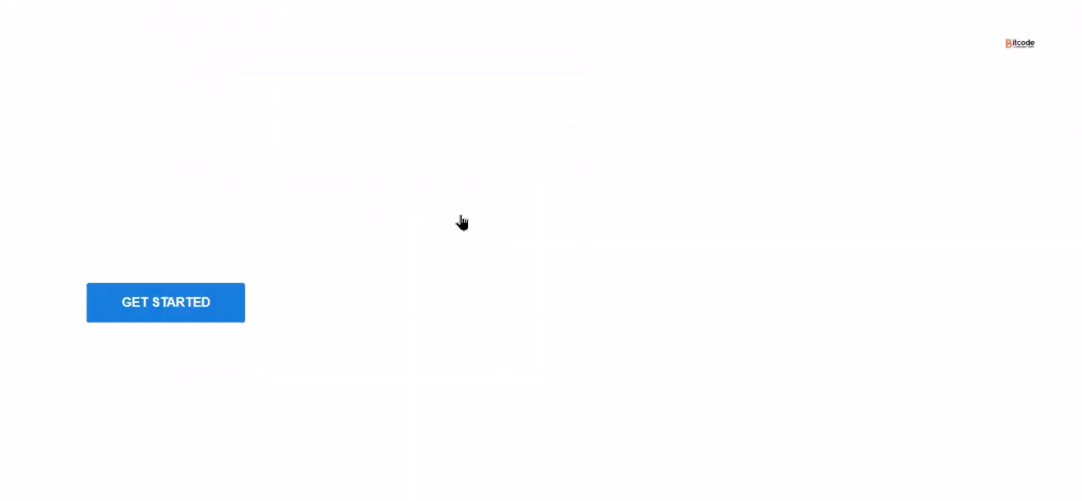
Start a new server-based Zoho API client named 'Bit Integrations'
{"action": "left_click", "coordinate": [189, 315]}
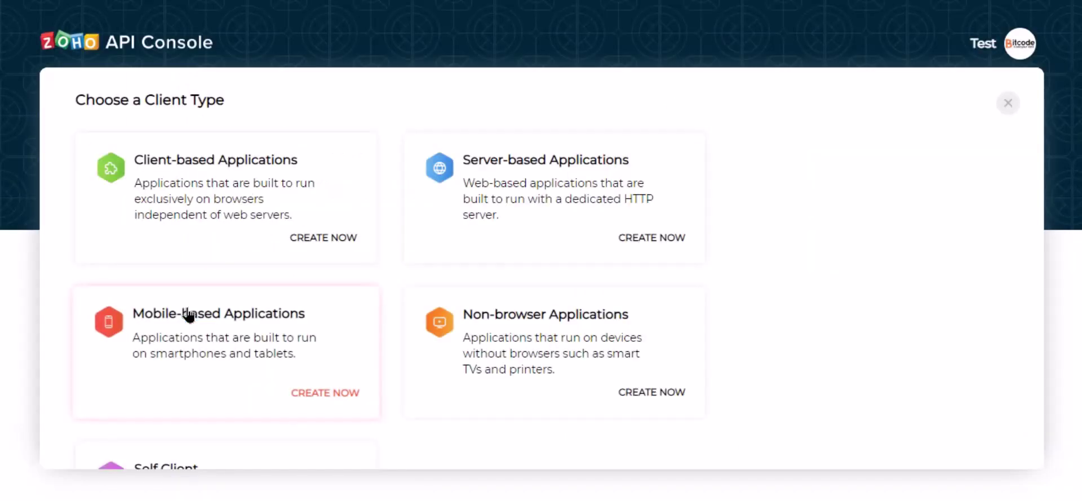
{"action": "left_click", "coordinate": [502, 231]}
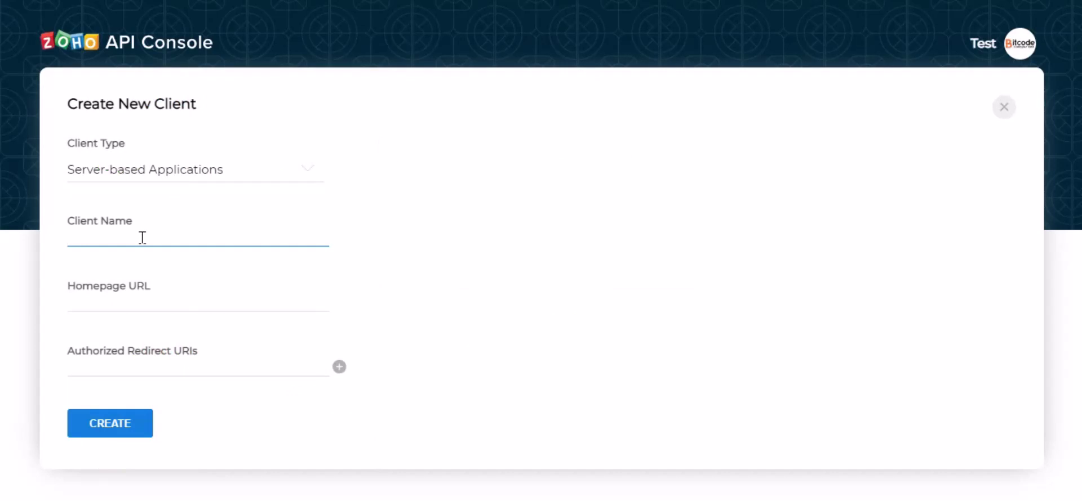
{"action": "type", "text": "Bit Integrations"}
{"action": "left_click", "coordinate": [172, 308]}
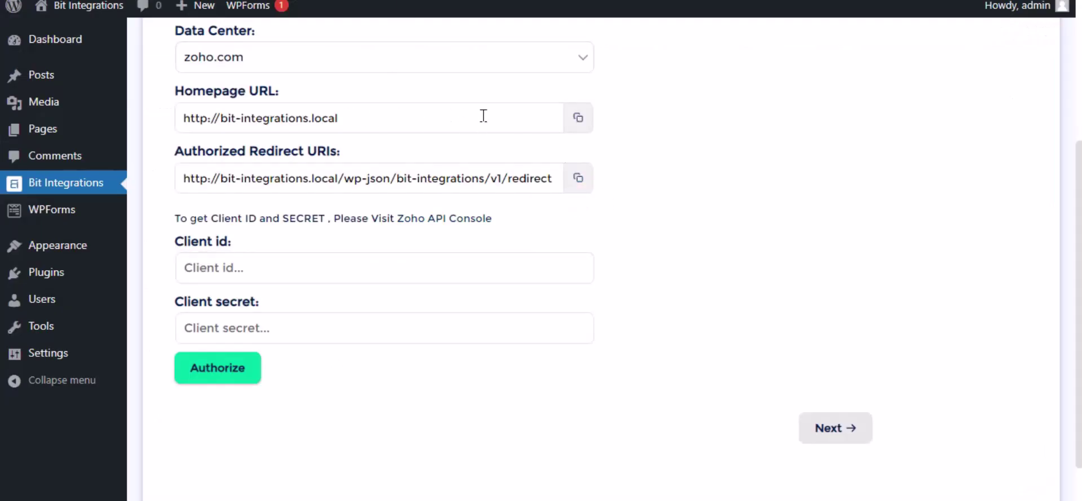
Paste the site's Homepage URL and redirect URI, create the client, and copy its client ID
{"action": "left_click", "coordinate": [578, 119]}
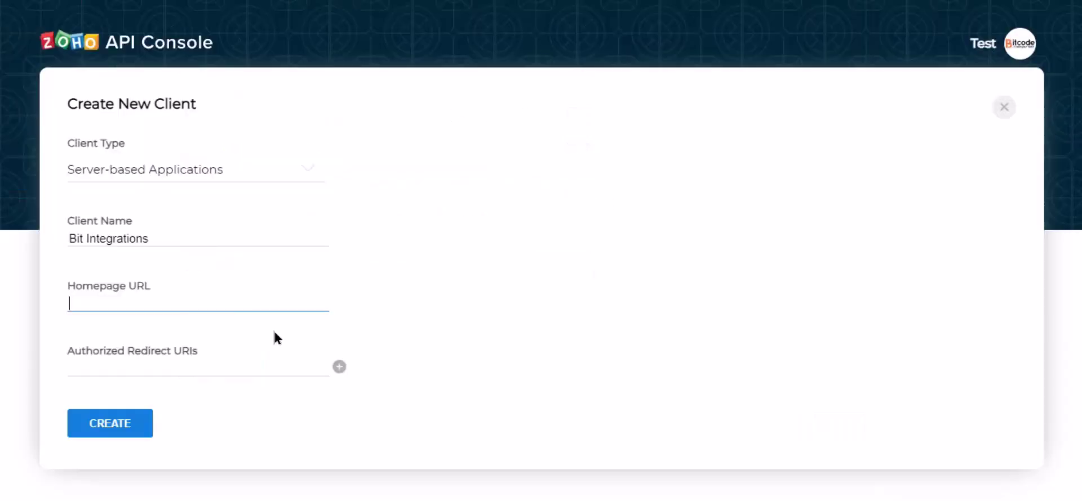
{"action": "key", "text": "ctrl+v"}
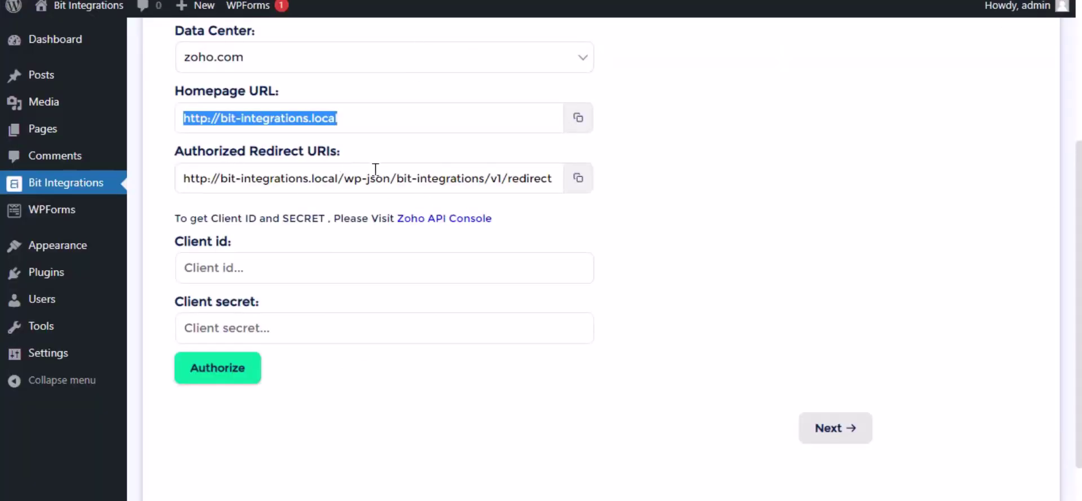
{"action": "left_click", "coordinate": [578, 178]}
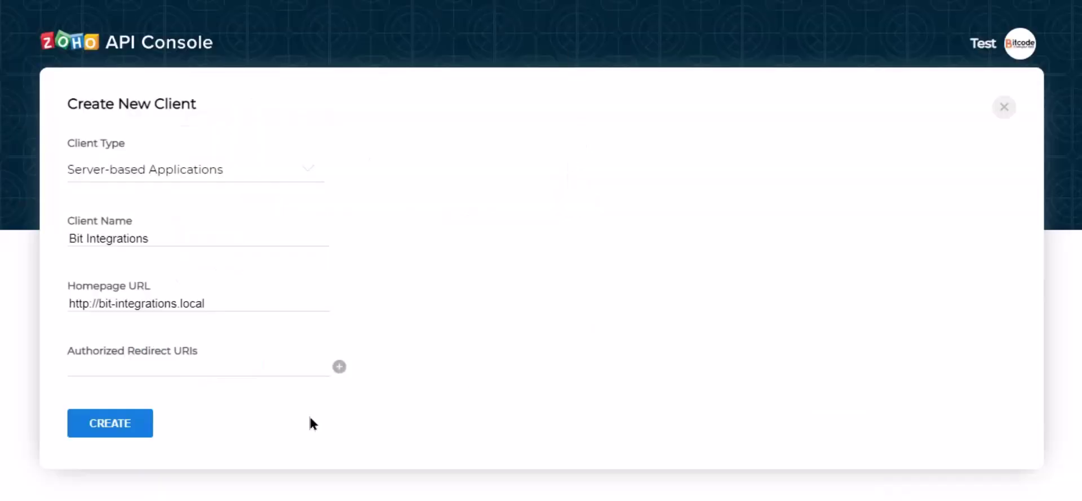
{"action": "left_click", "coordinate": [146, 368]}
{"action": "key", "text": "ctrl+v"}
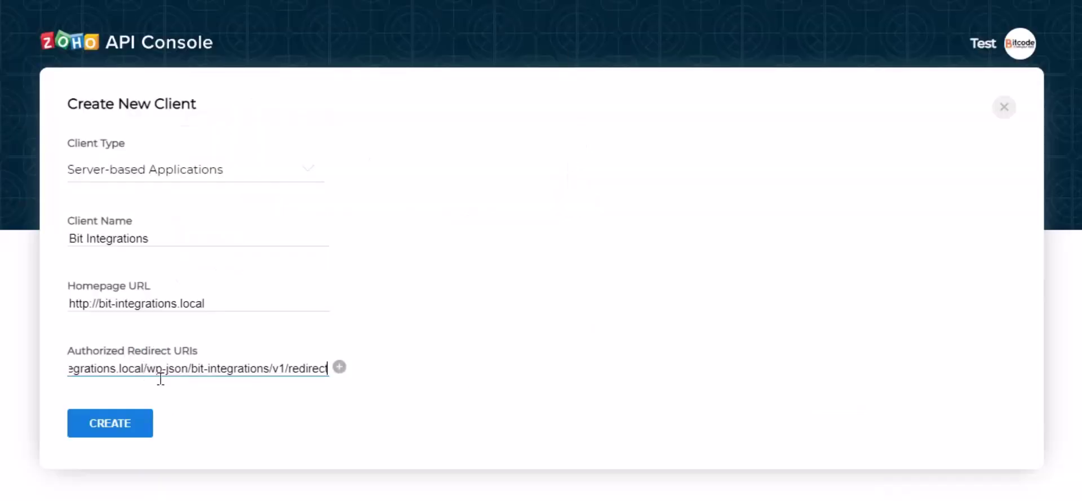
{"action": "left_click", "coordinate": [304, 384]}
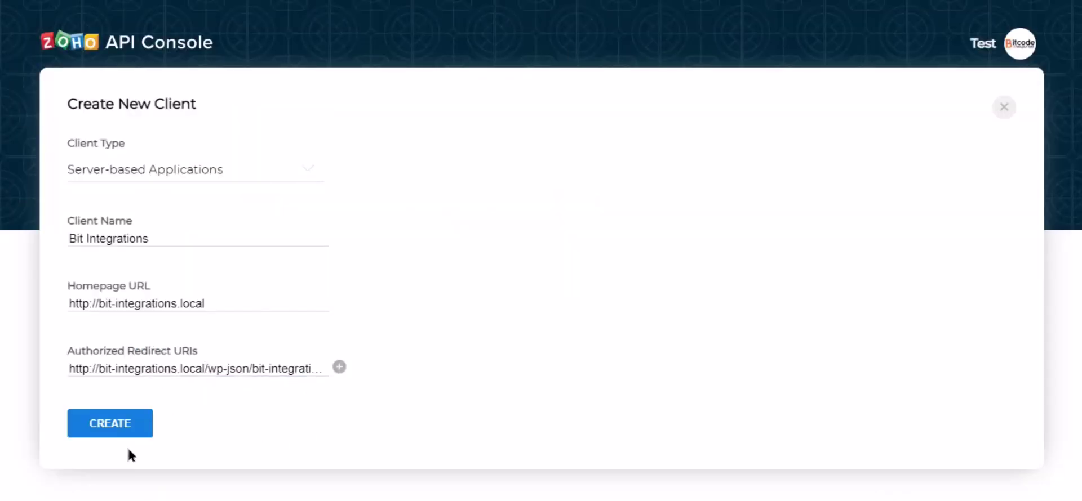
{"action": "left_click", "coordinate": [110, 429]}
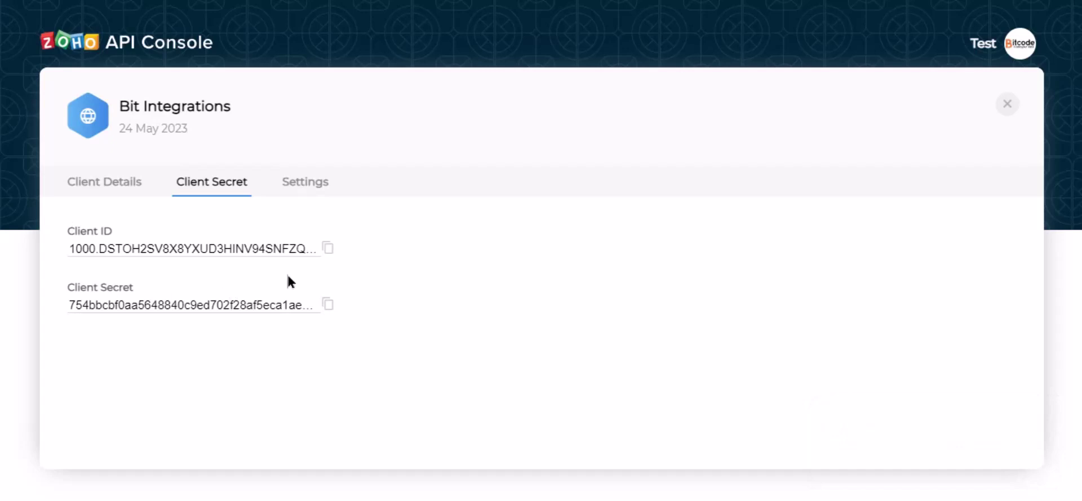
{"action": "left_click", "coordinate": [327, 248]}
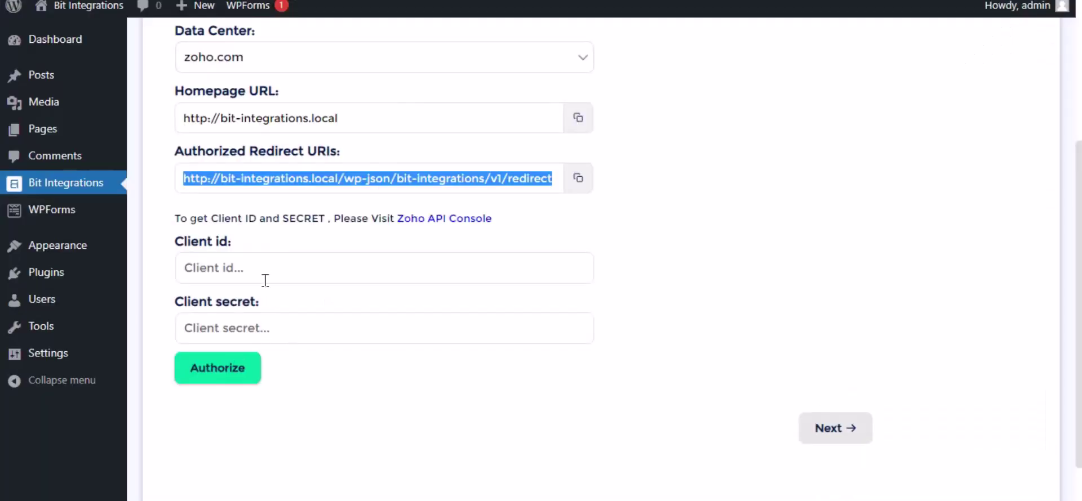
Paste the Zoho client ID and client secret into the Bit Integrations fields
{"action": "left_click", "coordinate": [259, 271]}
{"action": "key", "text": "ctrl+v"}
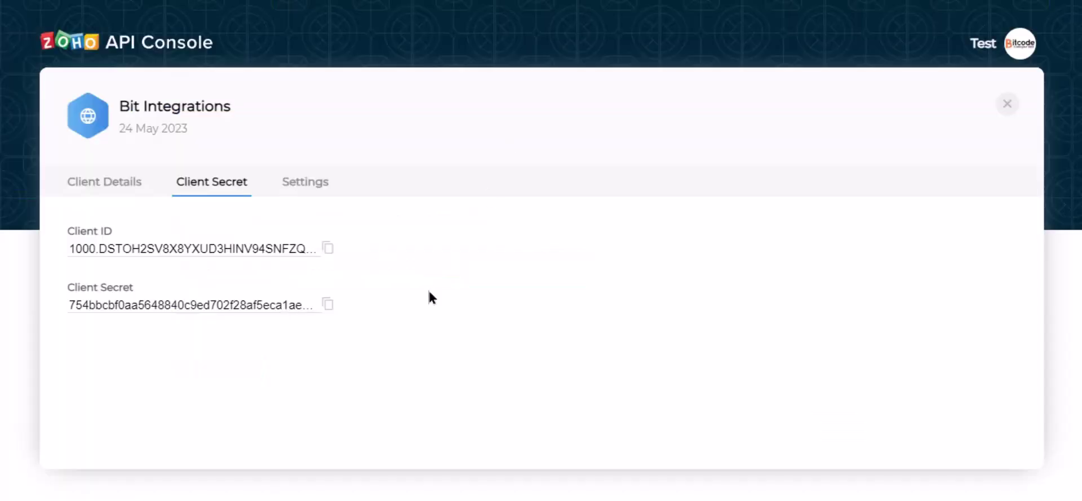
{"action": "left_click", "coordinate": [328, 307]}
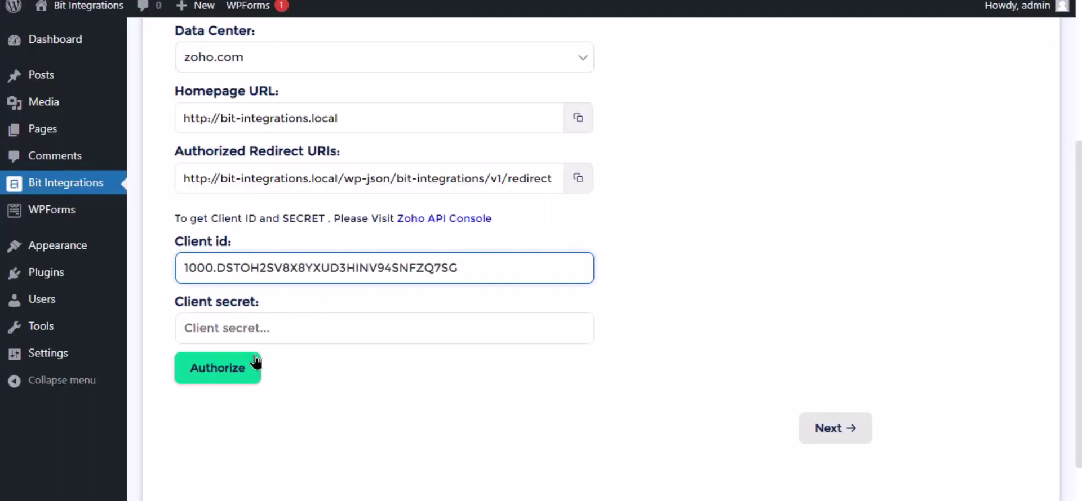
{"action": "left_click", "coordinate": [253, 330]}
{"action": "key", "text": "ctrl+v"}
{"action": "left_click", "coordinate": [350, 413]}
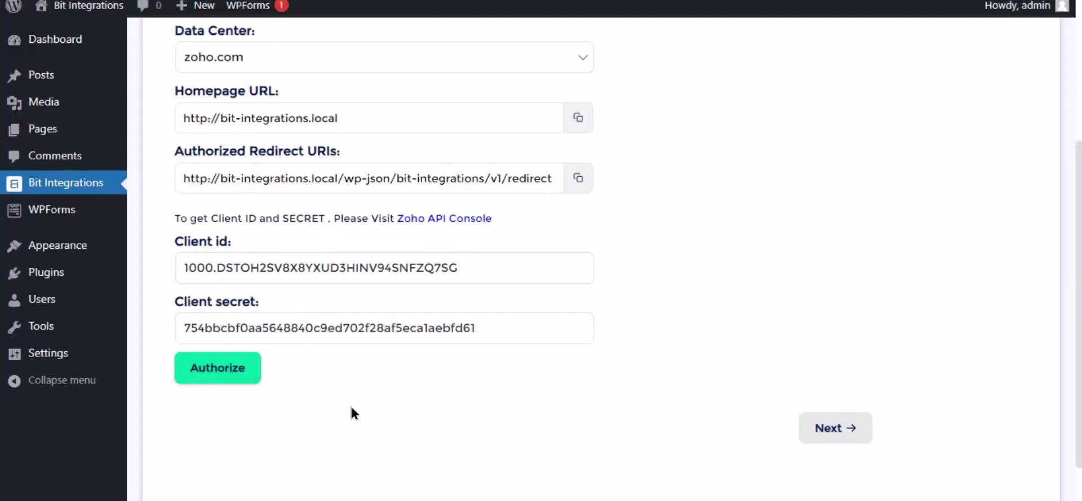
Authorize the Zoho Bigin connection by accepting access in the Zoho popup
{"action": "left_click", "coordinate": [228, 374]}
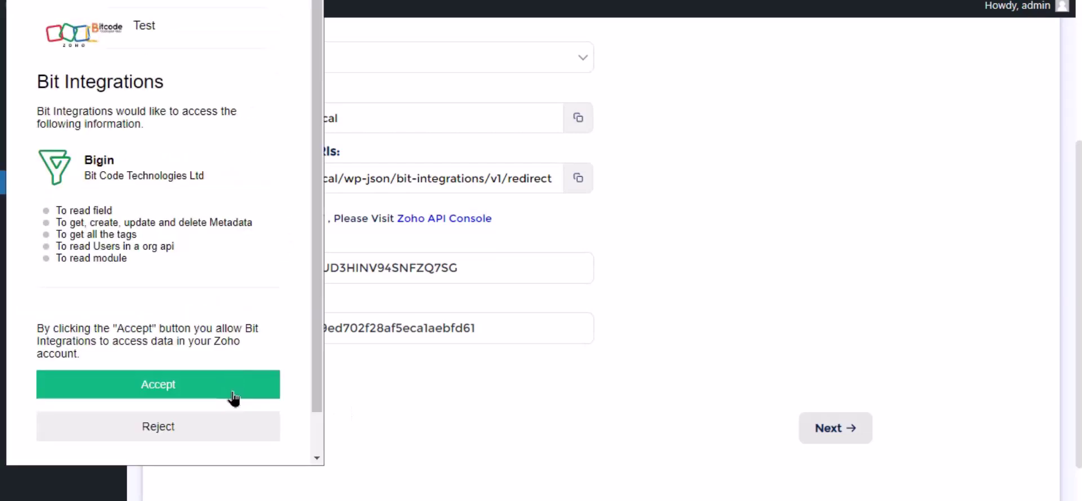
{"action": "left_click", "coordinate": [214, 395]}
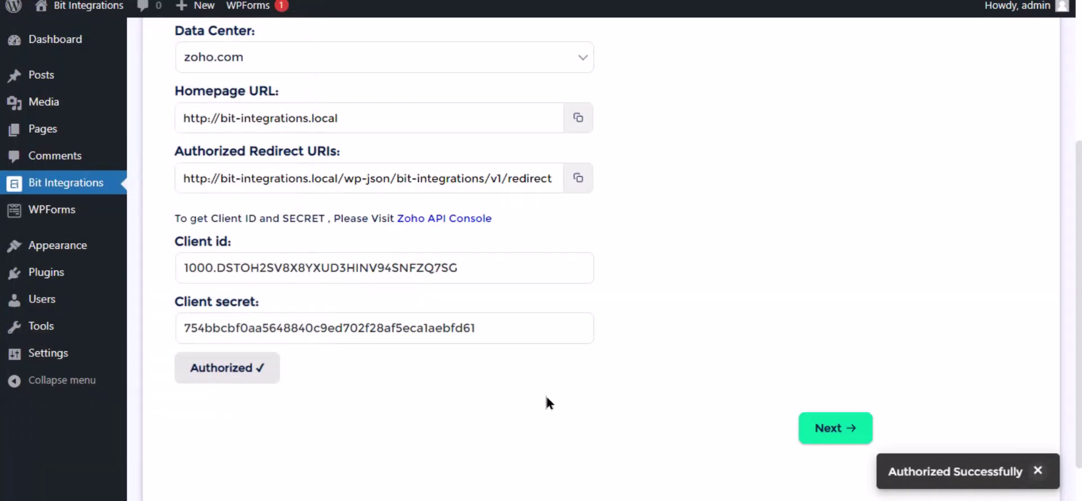
{"action": "left_click", "coordinate": [834, 431]}
Choose the Bigin Contacts module and map the form's Name to Last Name
{"action": "left_click", "coordinate": [511, 158]}
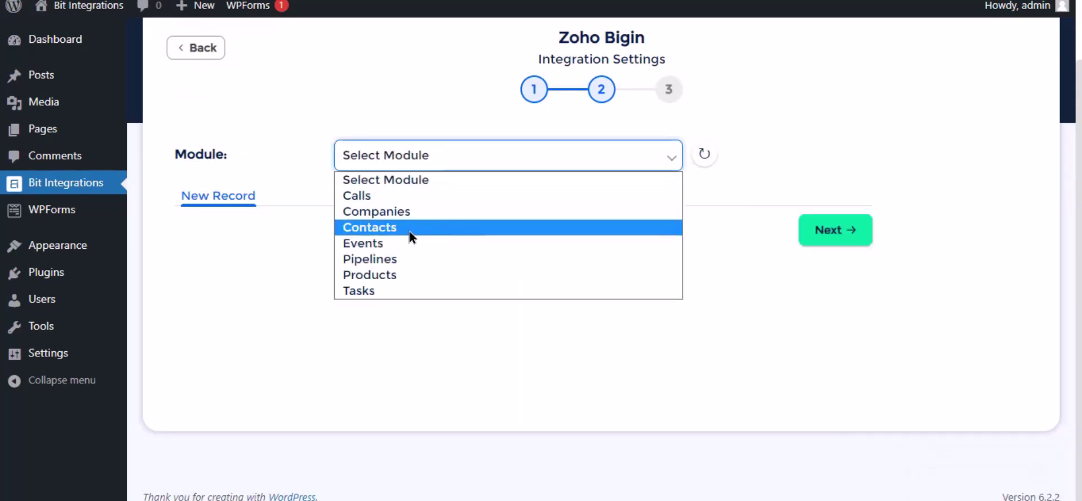
{"action": "left_click", "coordinate": [392, 229]}
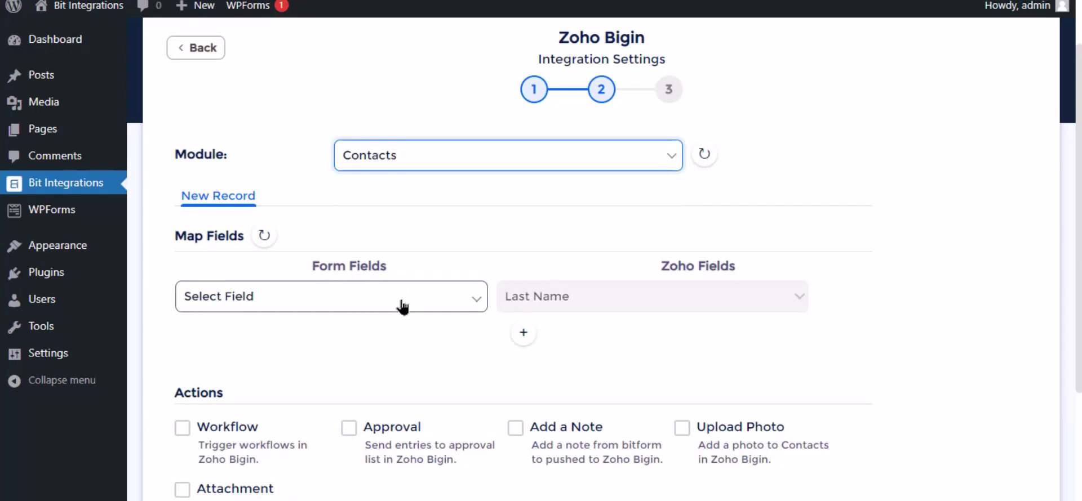
{"action": "left_click", "coordinate": [403, 307]}
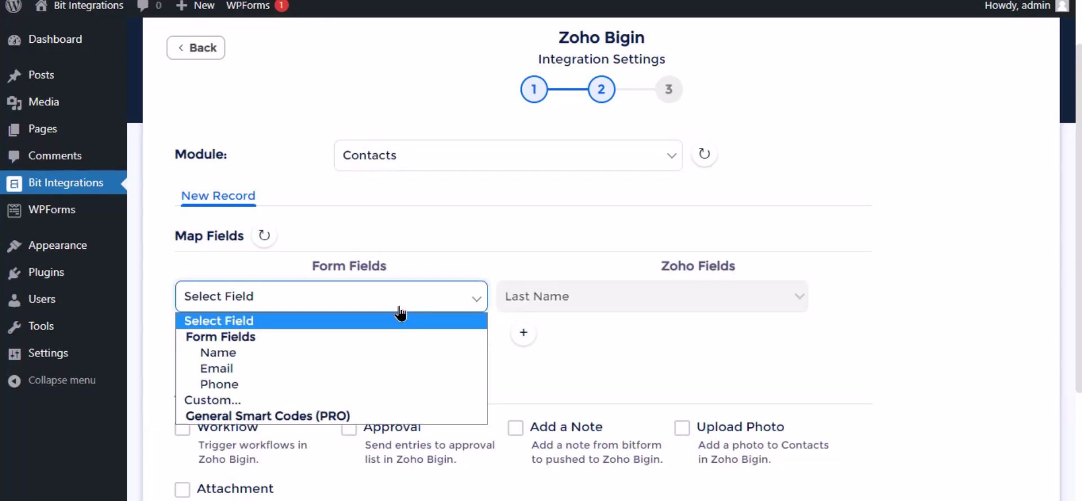
{"action": "left_click", "coordinate": [271, 358]}
Add a second mapping row sending the form's Email to Bigin's Email field, then finish setup
{"action": "left_click", "coordinate": [523, 332]}
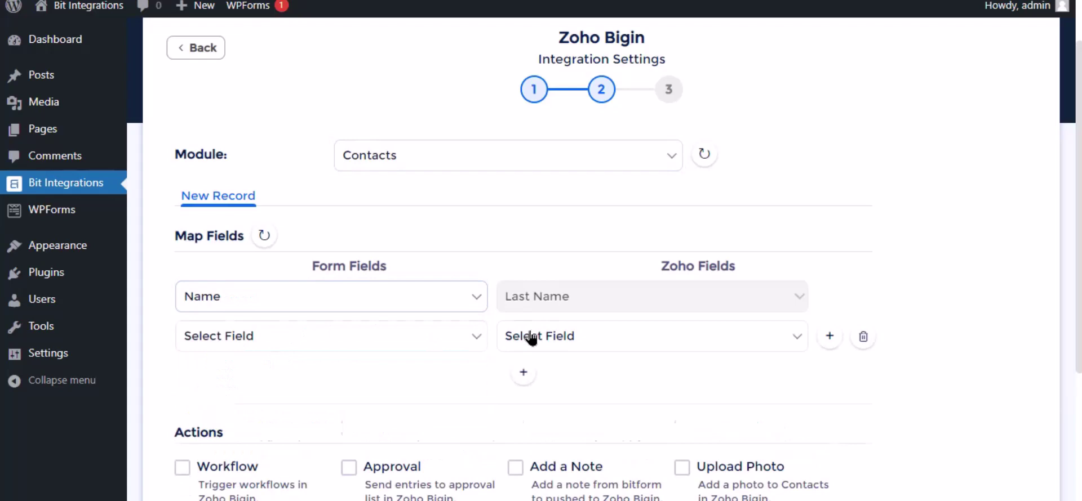
{"action": "left_click", "coordinate": [313, 336]}
{"action": "left_click", "coordinate": [277, 410]}
{"action": "left_click", "coordinate": [613, 345]}
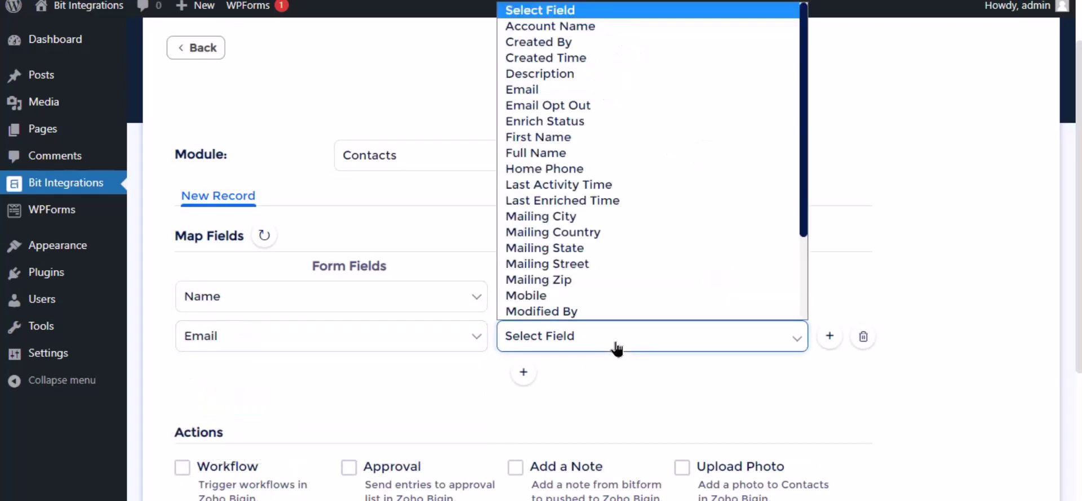
{"action": "left_click", "coordinate": [558, 90]}
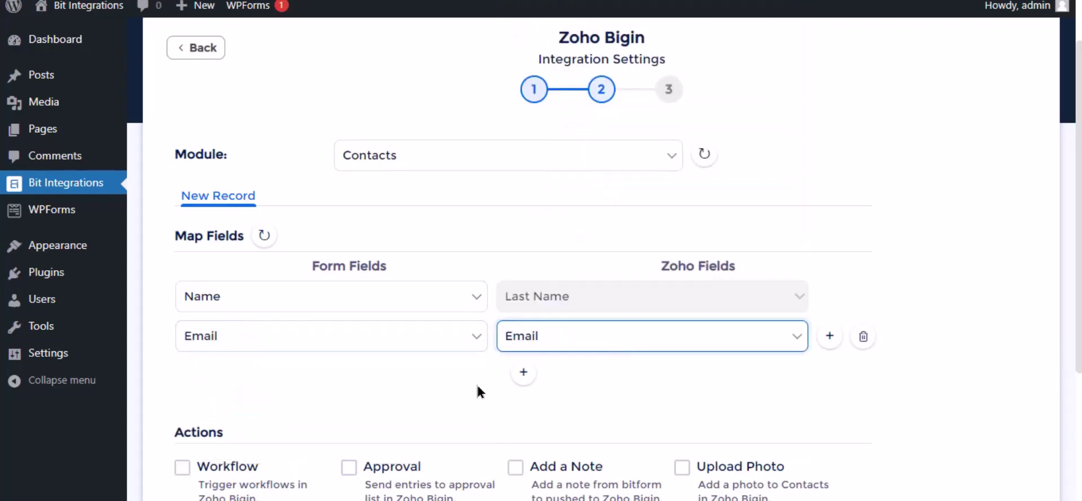
{"action": "scroll", "coordinate": [477, 387], "scroll_direction": "down", "scroll_amount": 3}
{"action": "scroll", "coordinate": [208, 248], "scroll_direction": "down", "scroll_amount": 1}
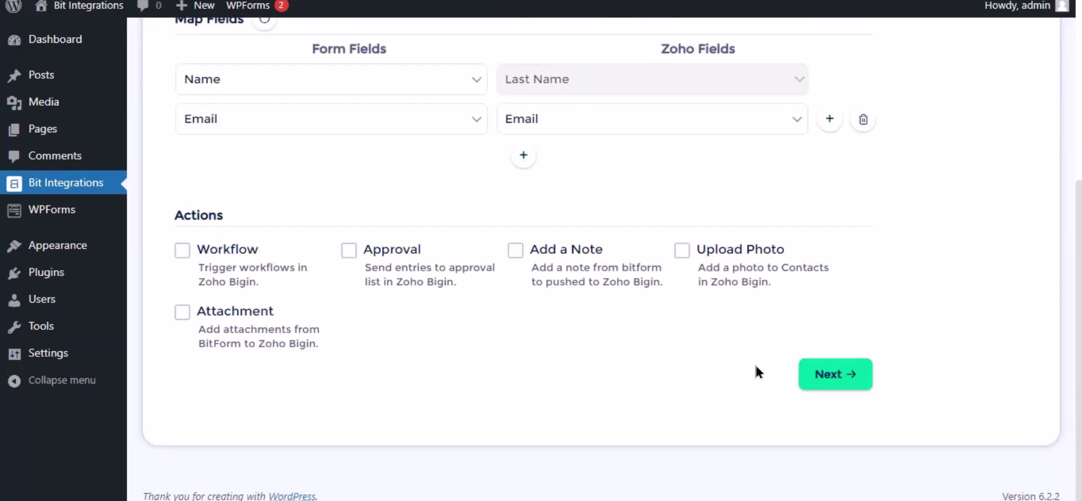
{"action": "left_click", "coordinate": [839, 385]}
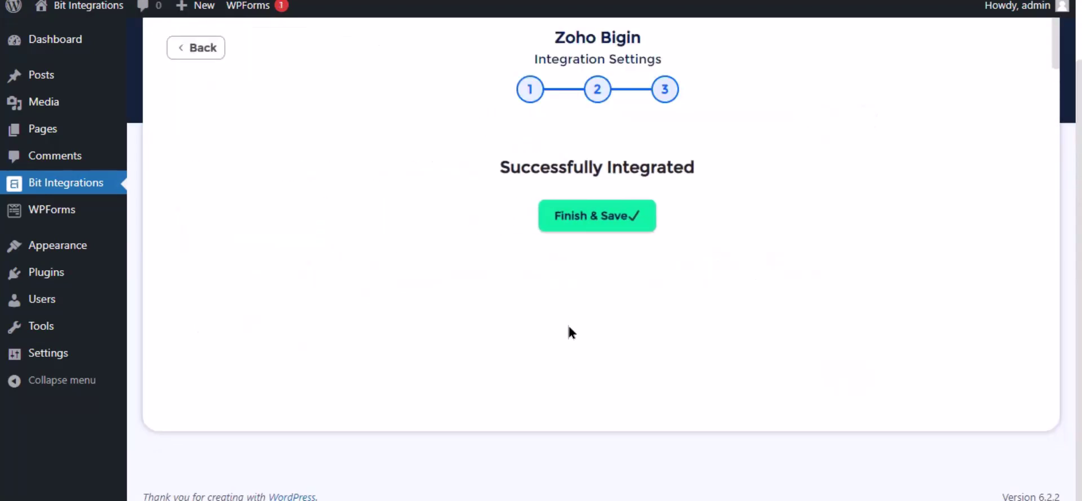
Save the integration and fill the test form with Name 'Bit Integrations', an e-mail and a phone number
{"action": "left_click", "coordinate": [572, 232]}
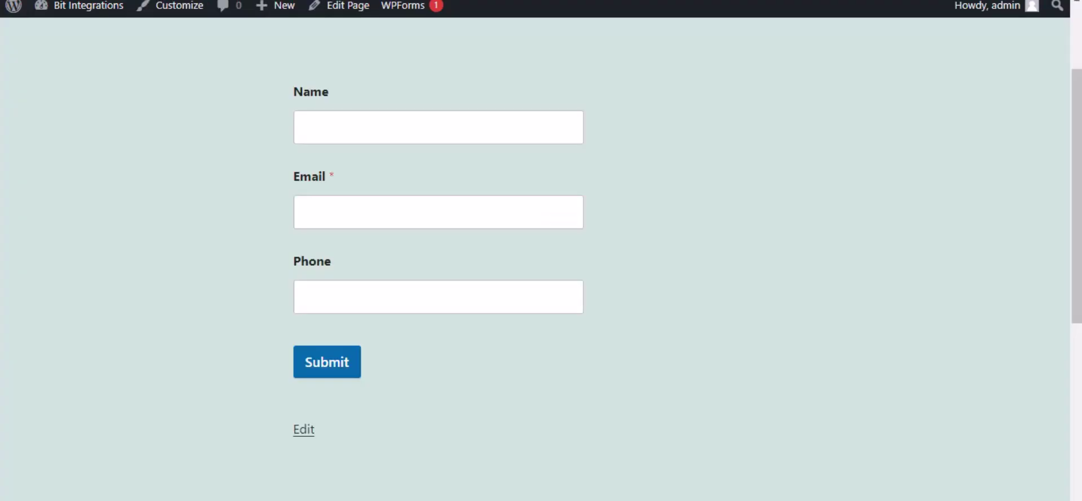
{"action": "left_click", "coordinate": [348, 131]}
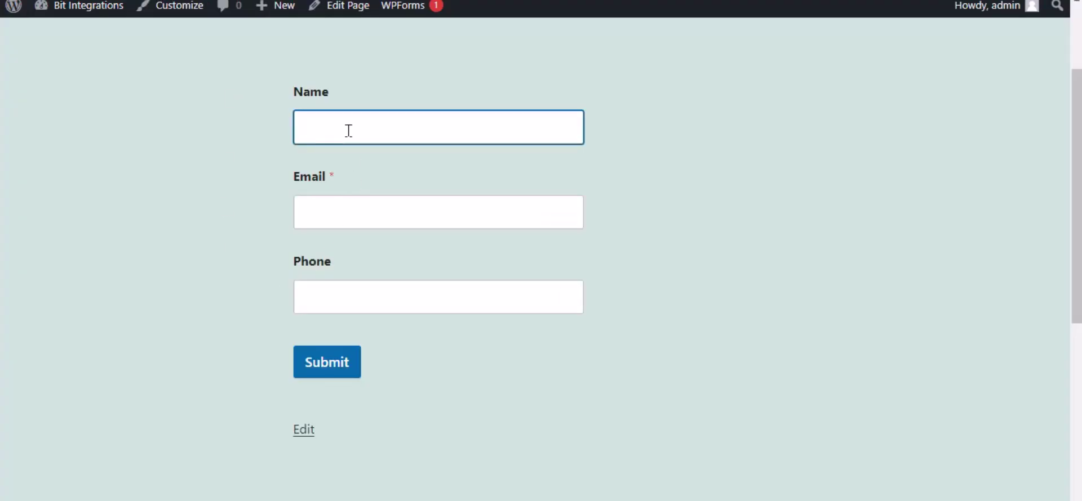
{"action": "type", "text": "Bit Integrations"}
{"action": "left_click", "coordinate": [379, 202]}
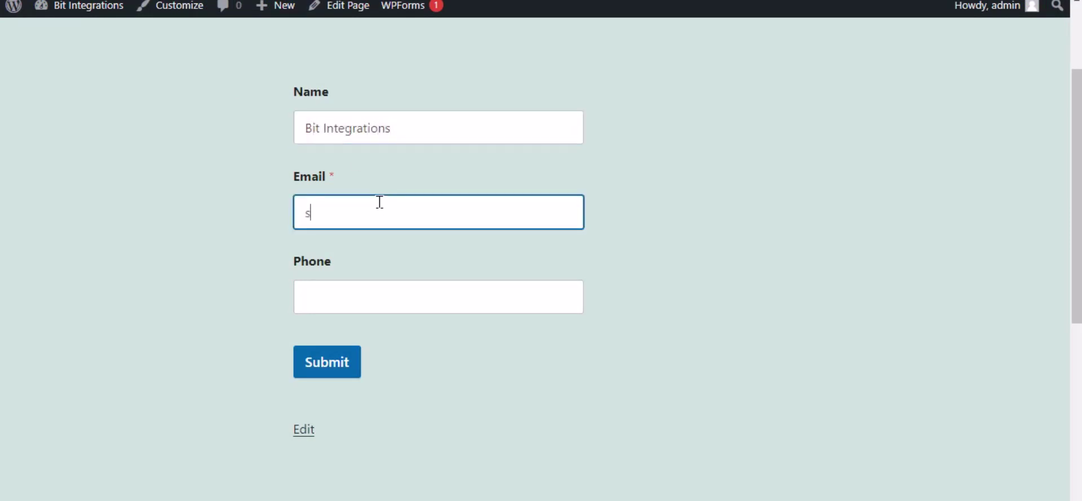
{"action": "left_click", "coordinate": [398, 299]}
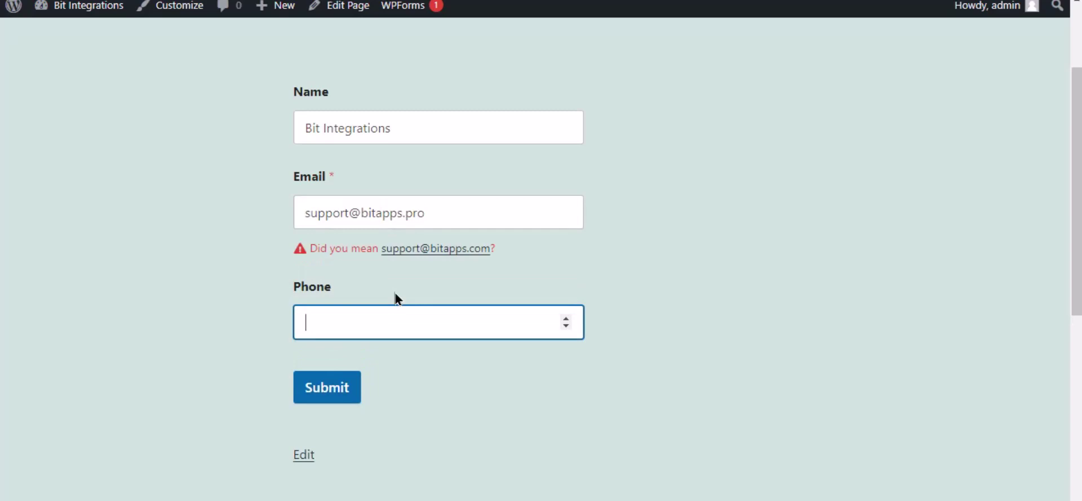
{"action": "type", "text": "444555666"}
Submit the test entry and reload Bigin's Contacts list
{"action": "left_click", "coordinate": [463, 410]}
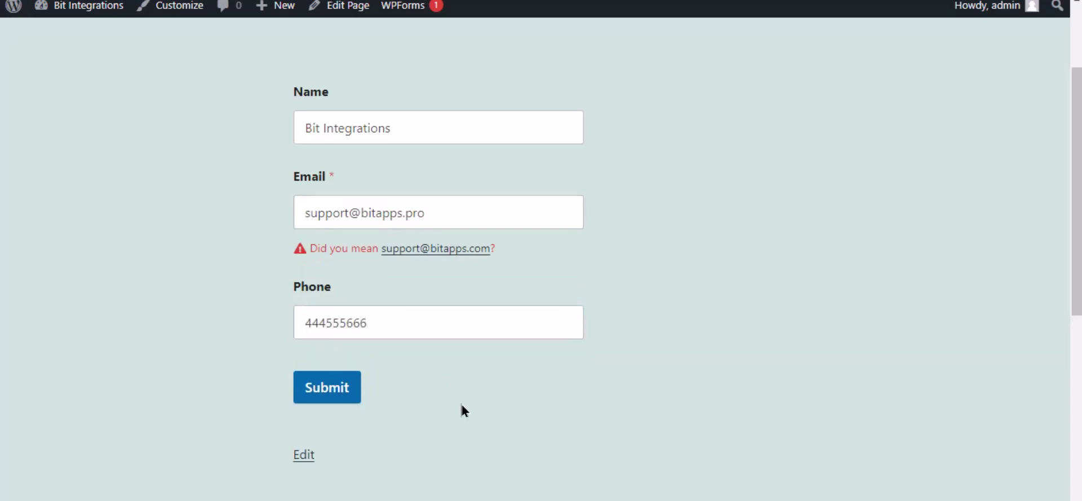
{"action": "left_click", "coordinate": [346, 399]}
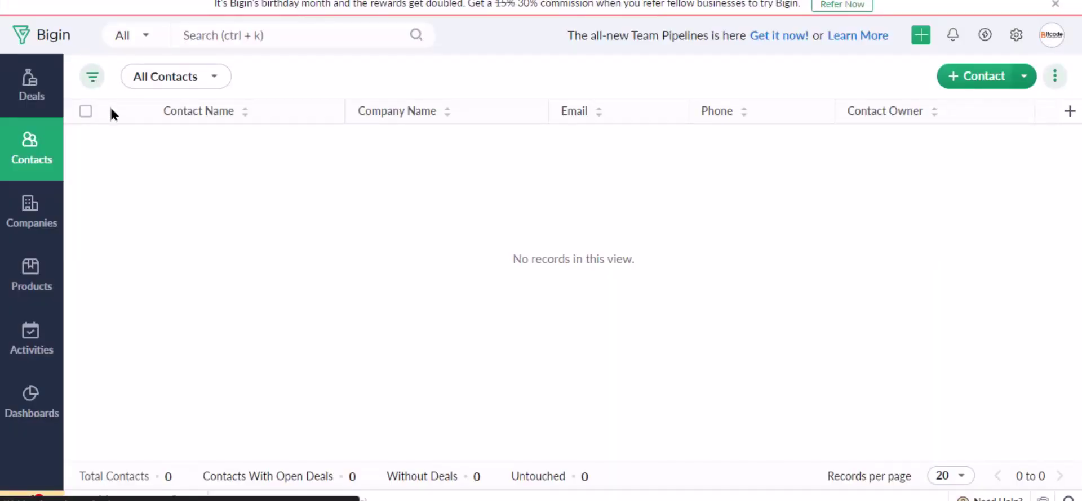
{"action": "key", "text": "F5"}
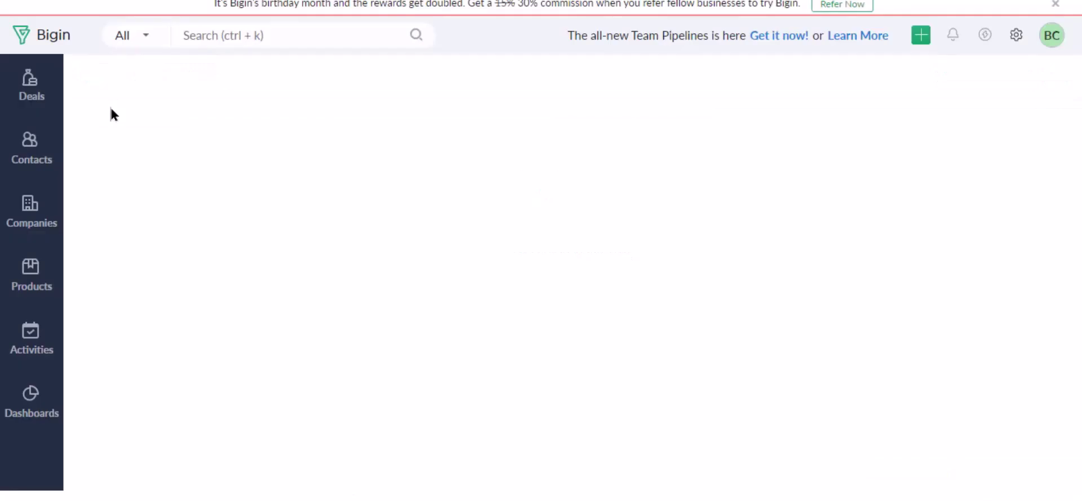